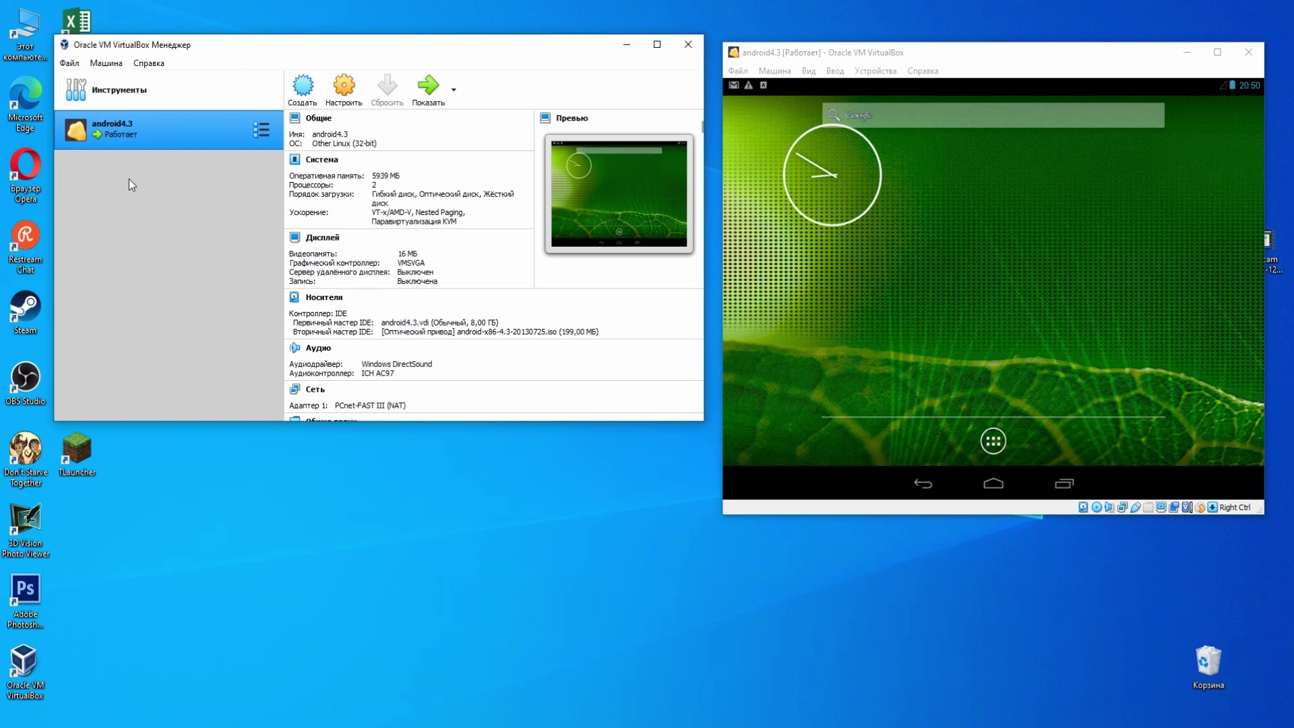
- Check the pointing device type in the system settings of the android4.3 machine, and leave the settings
{"action": "left_click", "coordinate": [343, 93]}
{"action": "left_click", "coordinate": [268, 106]}
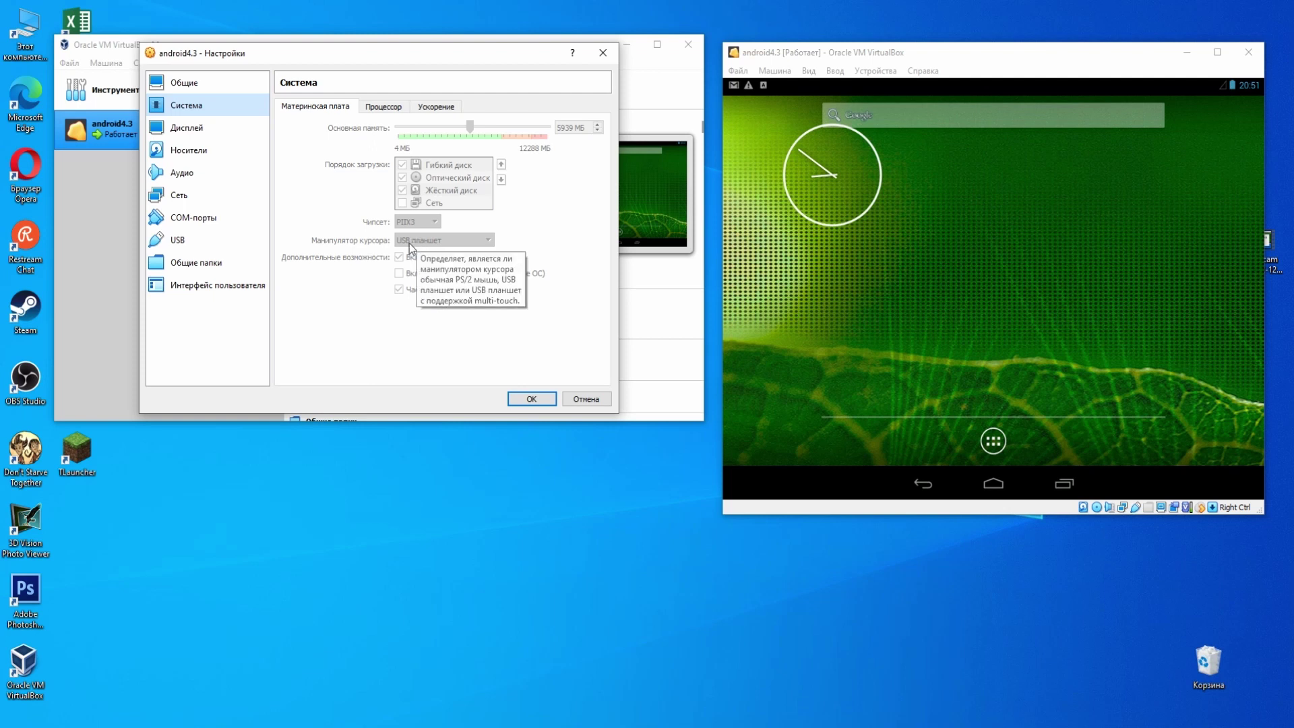
{"action": "left_click", "coordinate": [603, 54]}
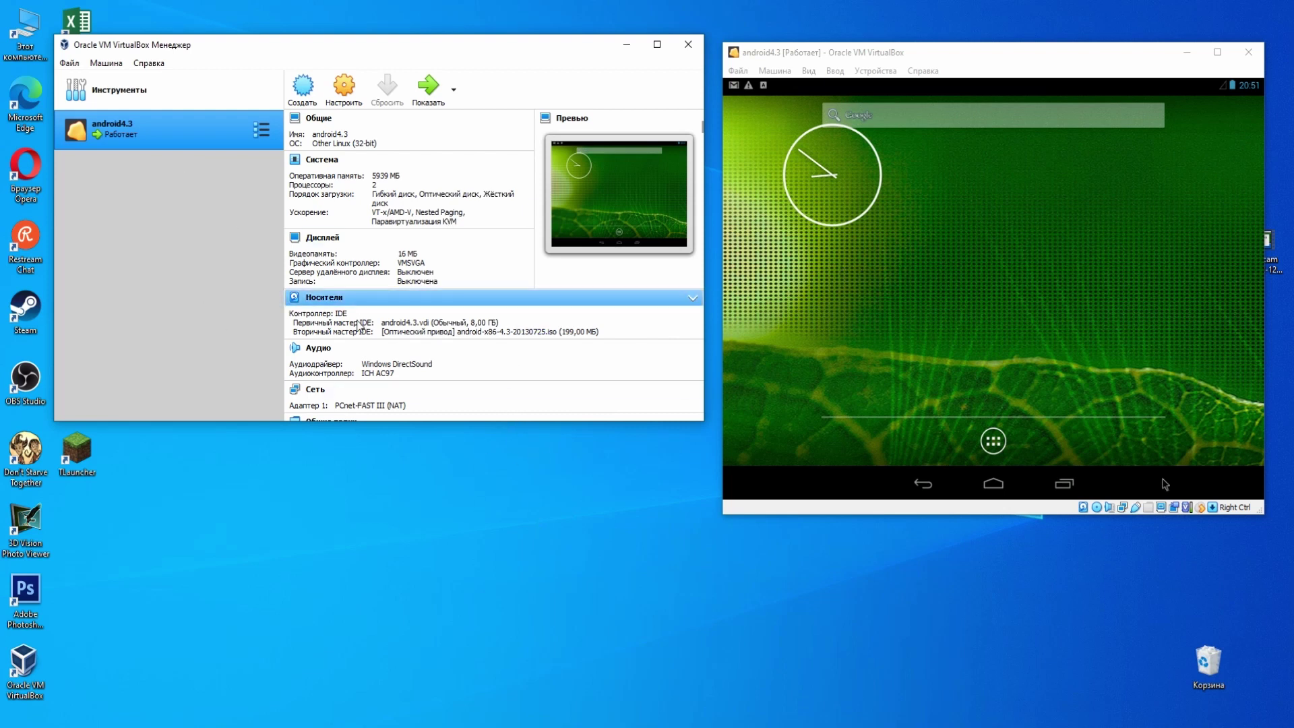
- View the Android guest's installed apps and widgets, and return to its home screen
{"action": "left_click", "coordinate": [994, 449]}
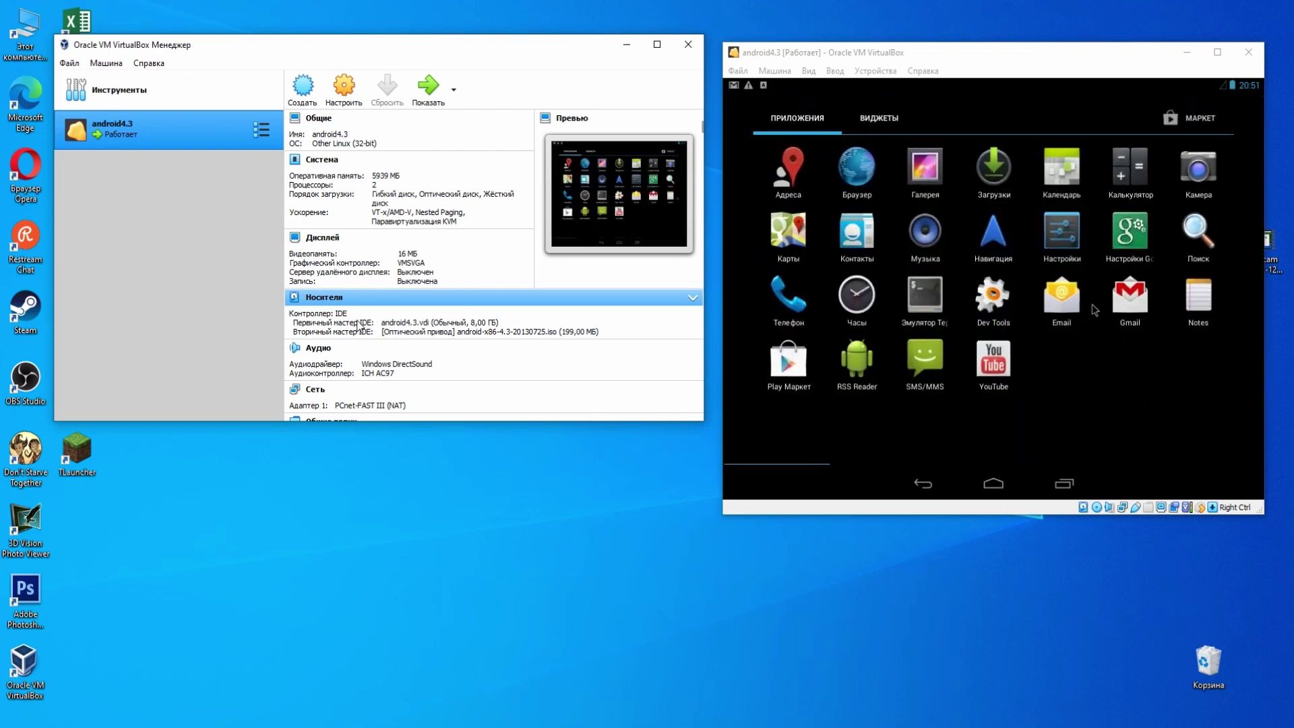
{"action": "left_click", "coordinate": [879, 118]}
{"action": "left_click", "coordinate": [923, 483]}
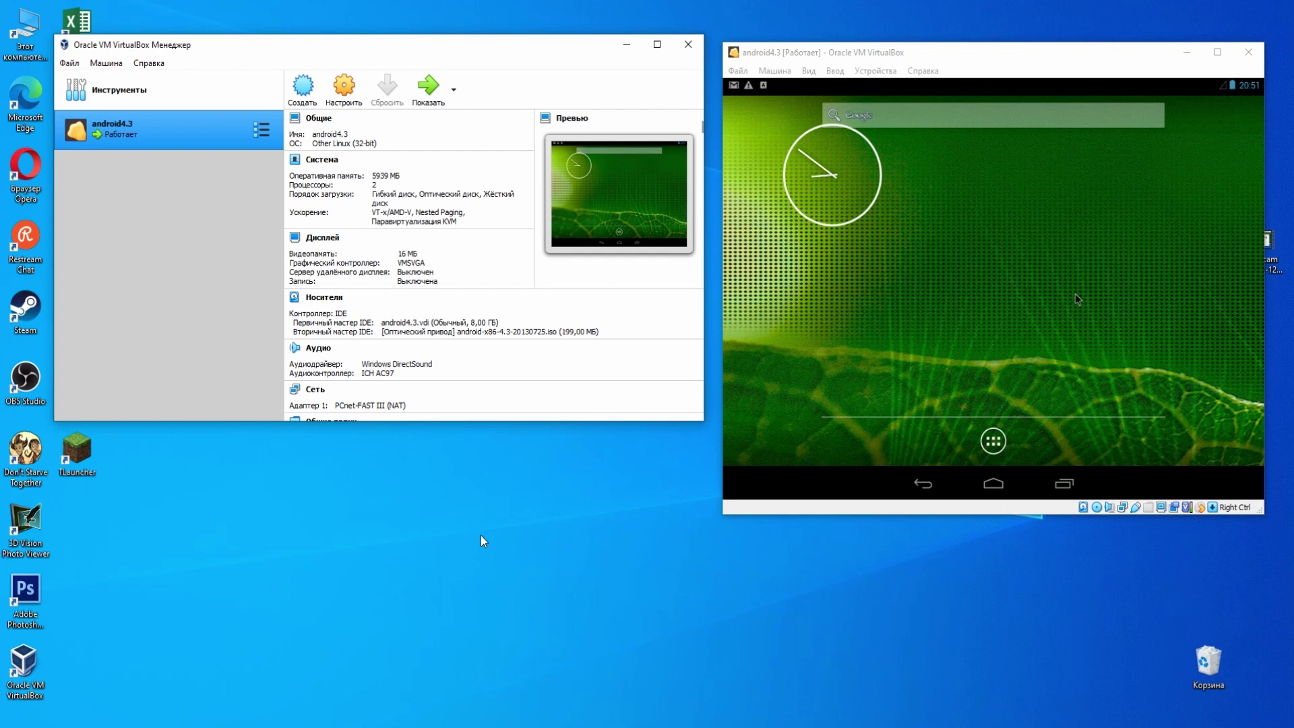
- Detach the Logitech USB Optical Mouse [7200] from the running android4.3 machine
{"action": "left_click", "coordinate": [874, 71]}
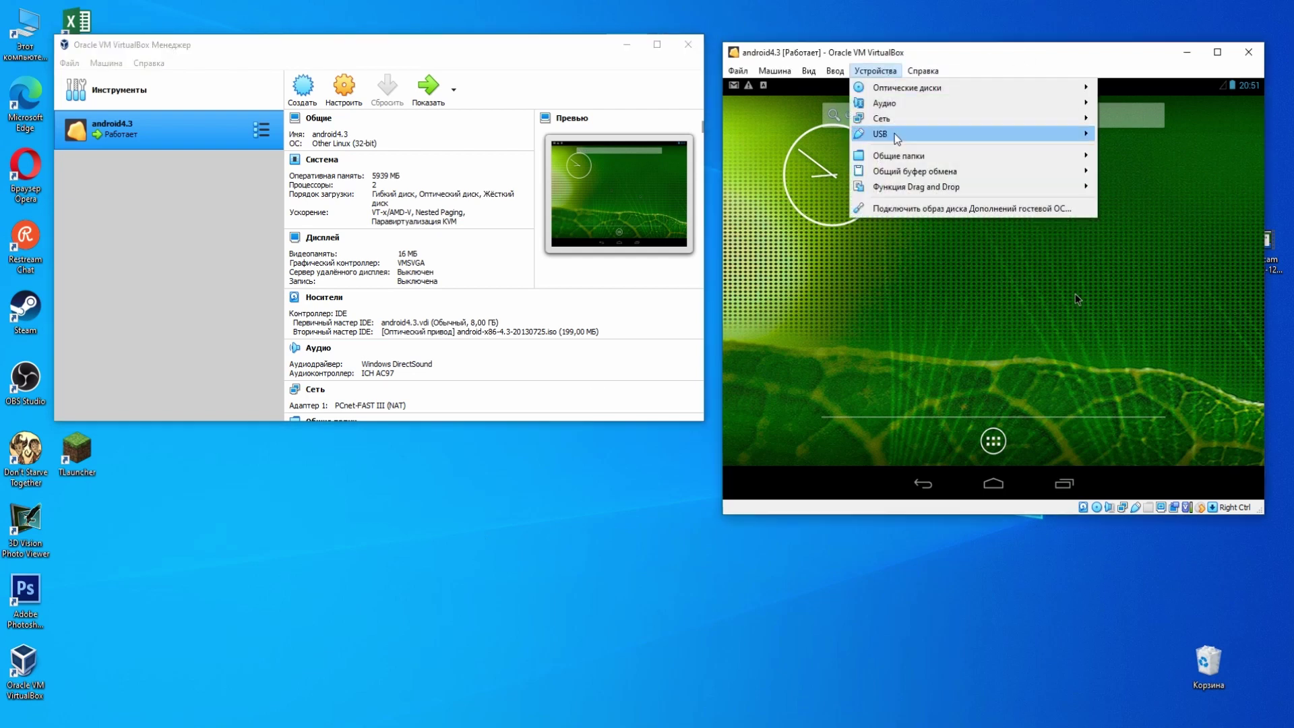
{"action": "mouse_move", "coordinate": [896, 138]}
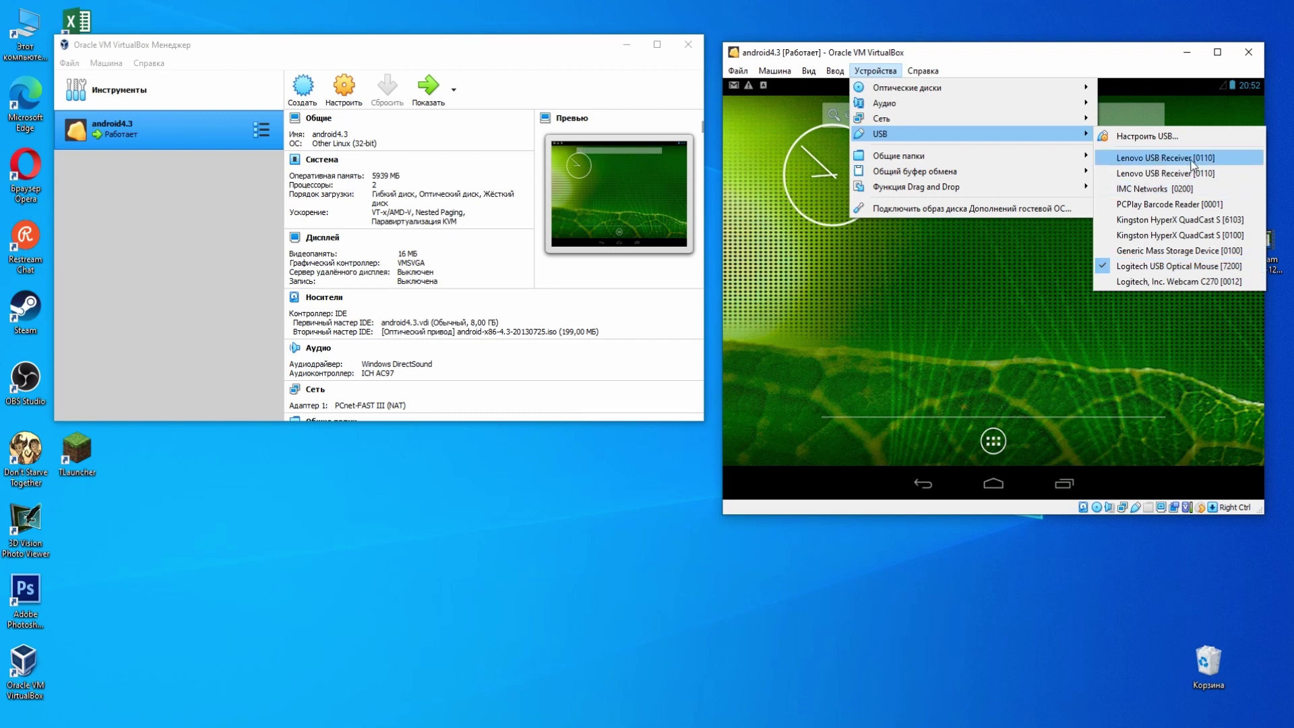
{"action": "left_click", "coordinate": [1133, 269]}
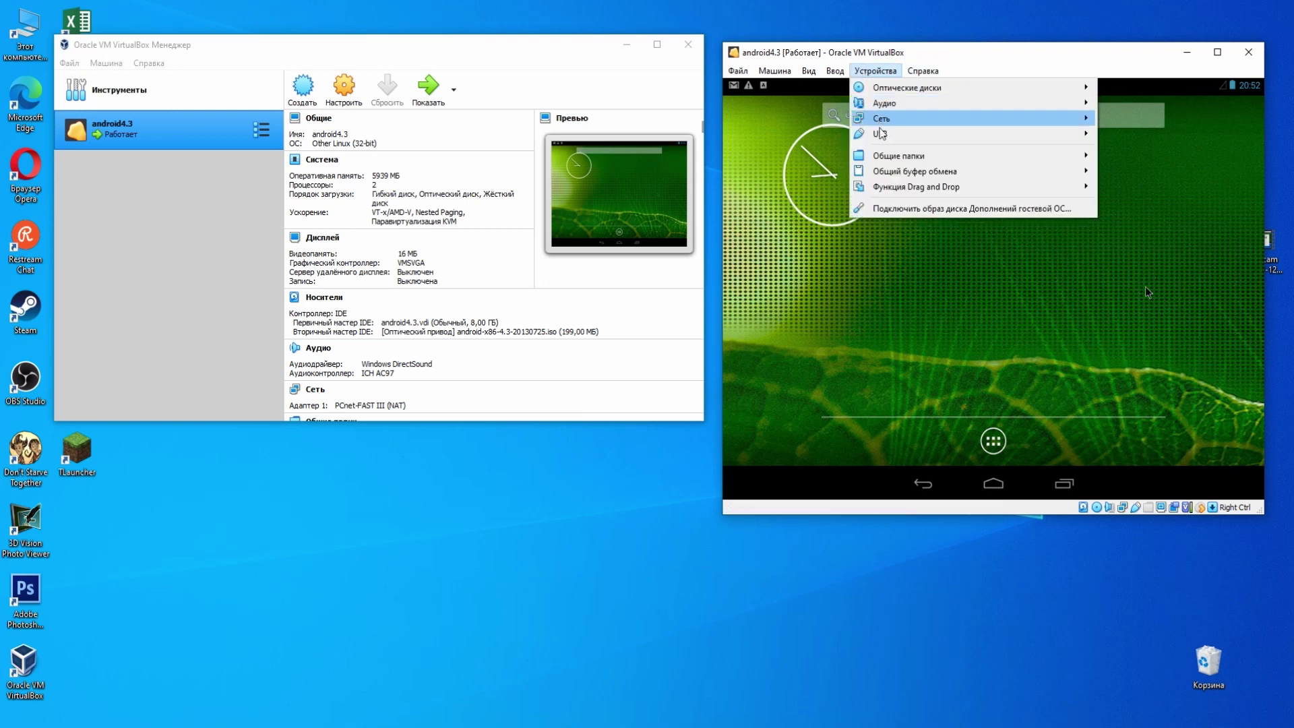
{"action": "mouse_move", "coordinate": [968, 133]}
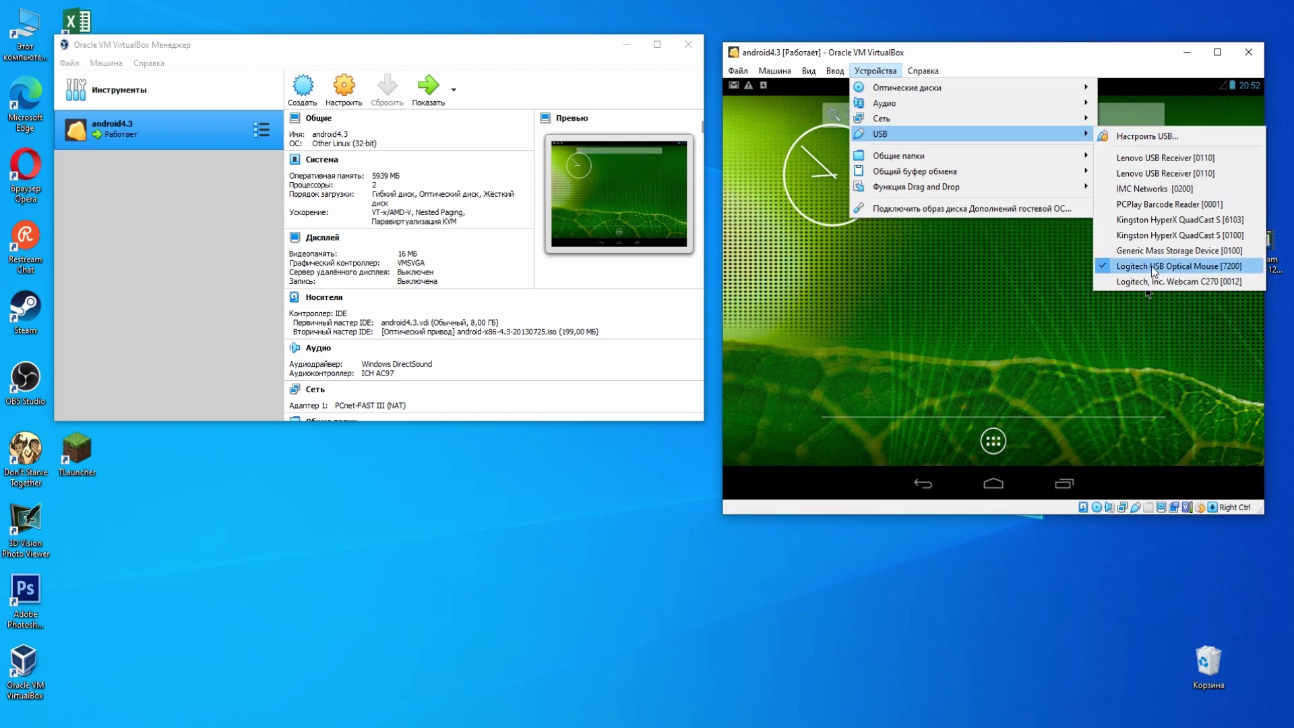
{"action": "left_click", "coordinate": [1106, 267]}
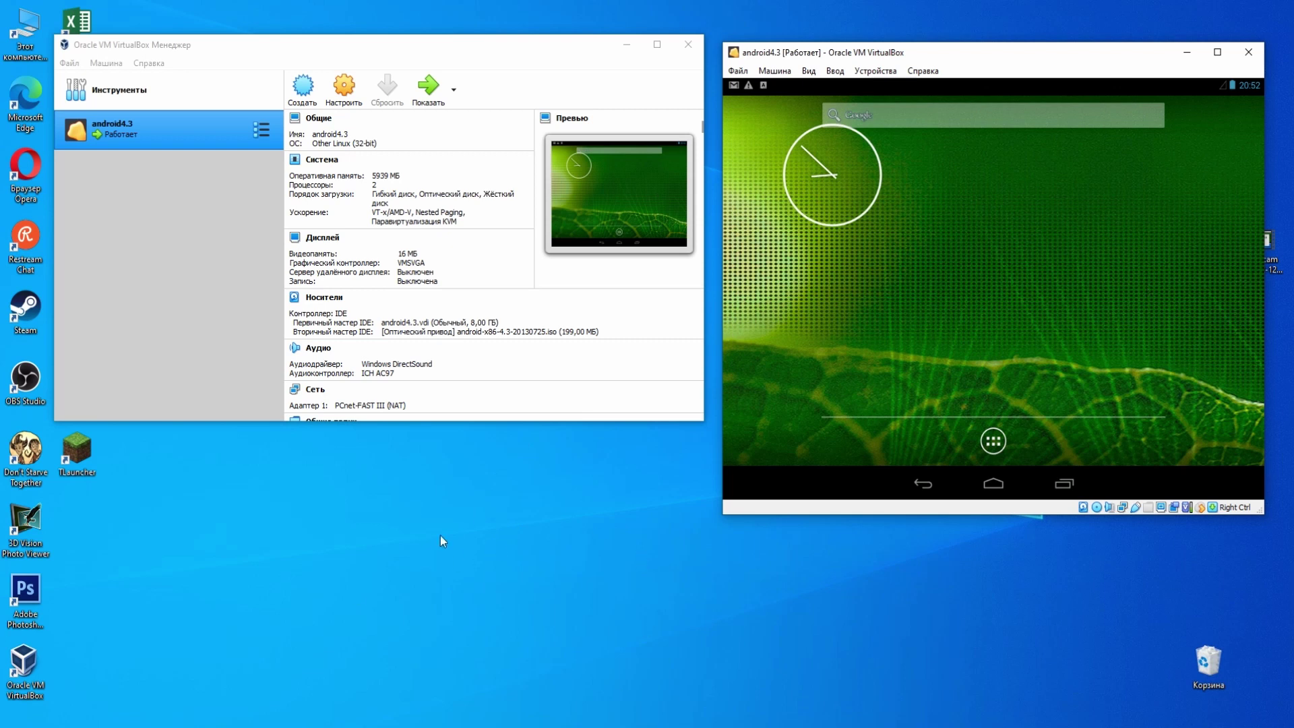
- Shift the android4.3 window away from the screen edge and attach the Logitech USB Optical Mouse [7200] to the machine
{"action": "left_click_drag", "start_coordinate": [985, 48], "coordinate": [933, 49]}
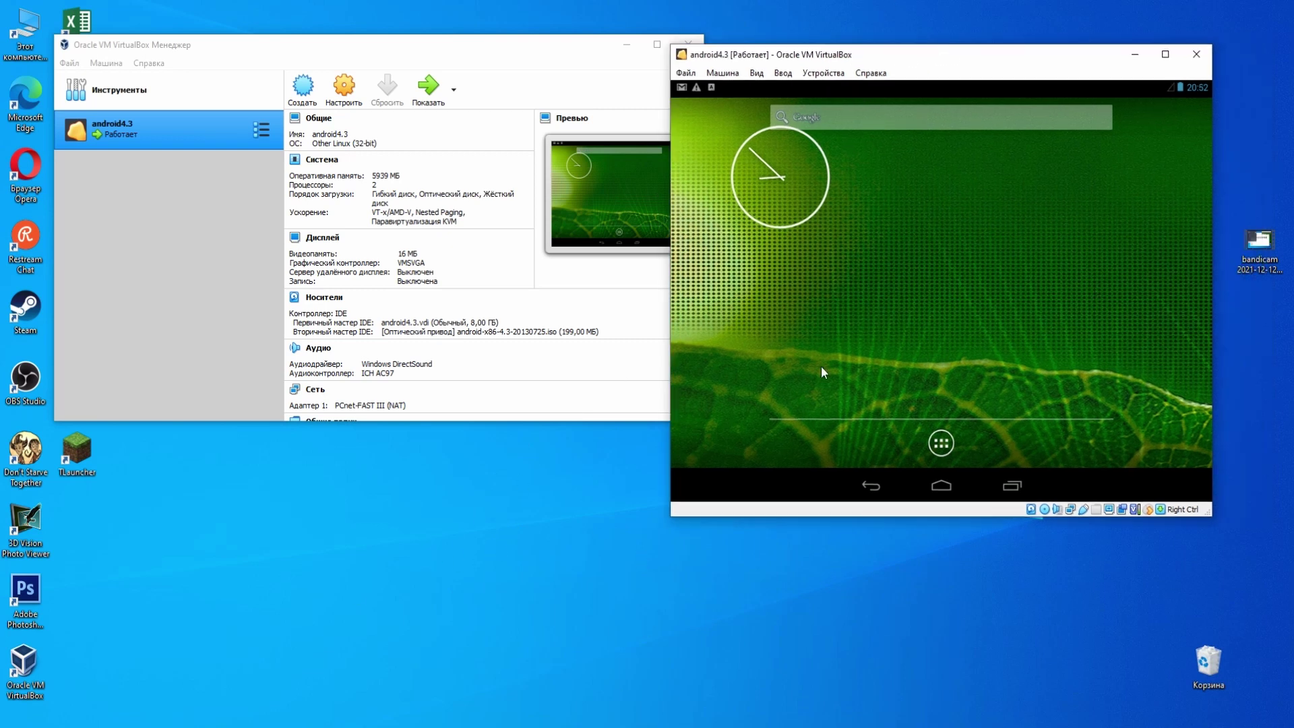
{"action": "left_click", "coordinate": [820, 73]}
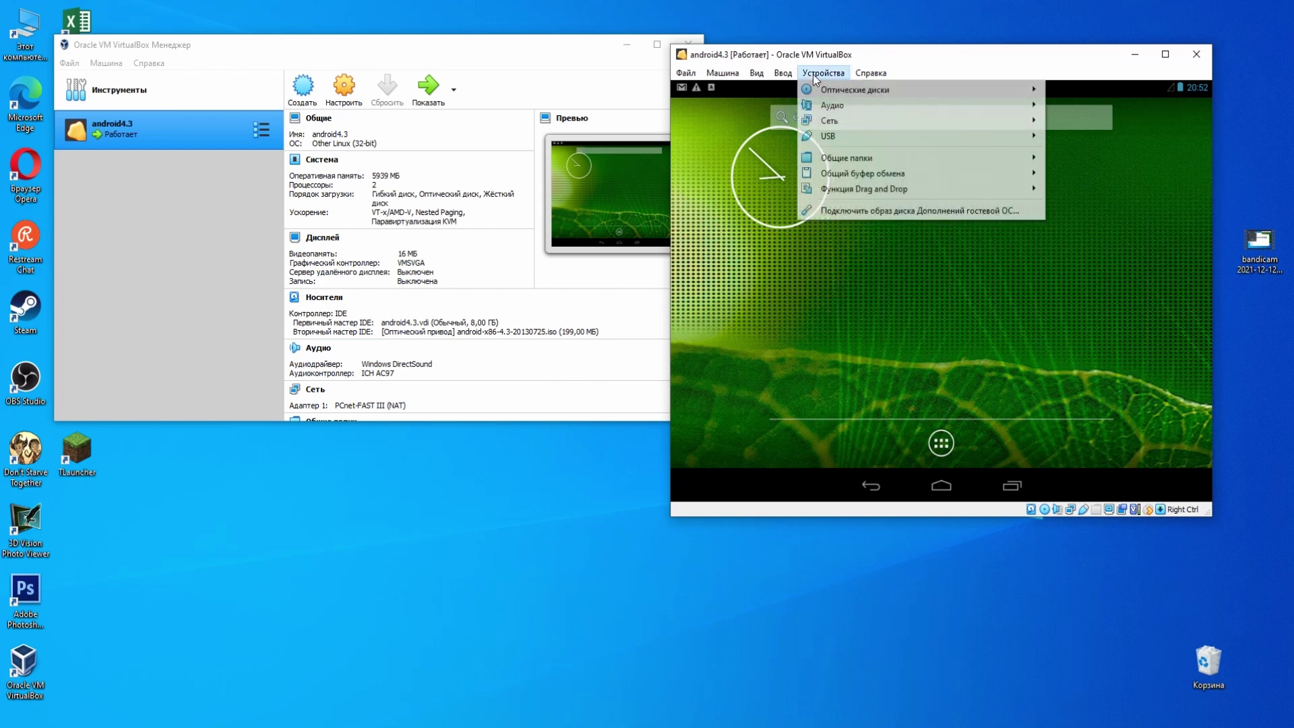
{"action": "mouse_move", "coordinate": [927, 140]}
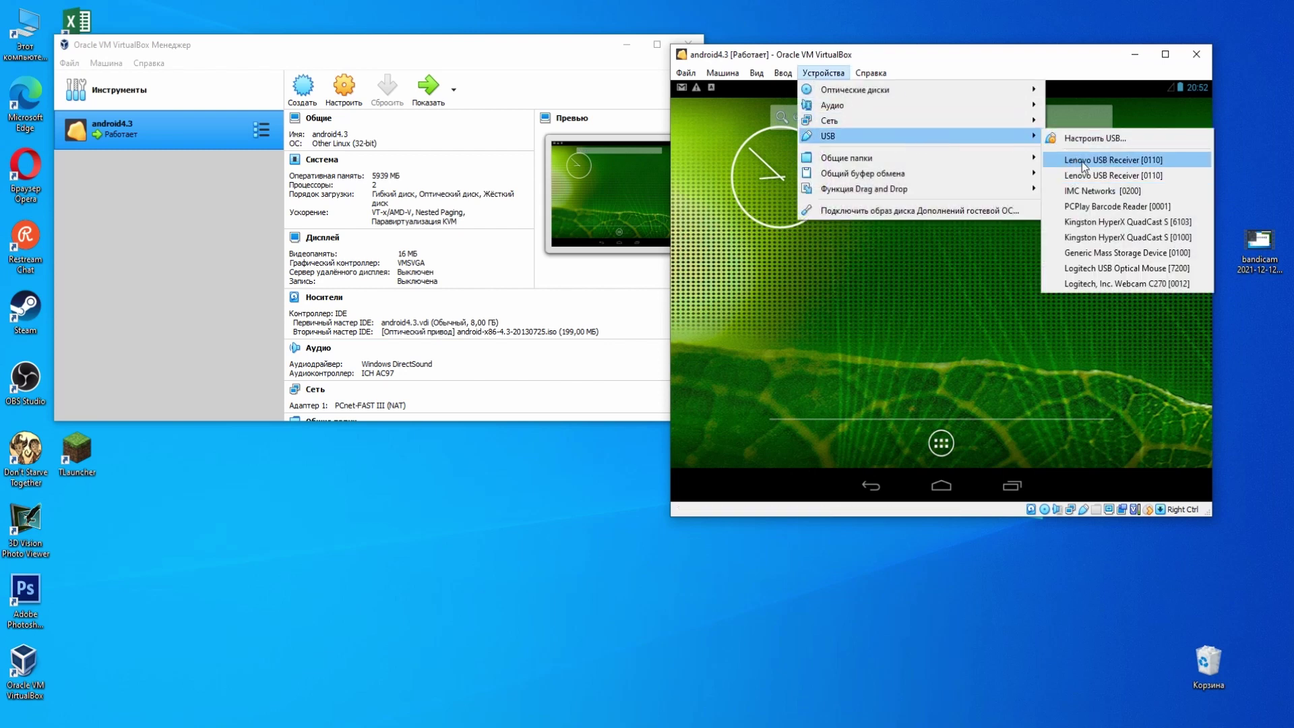
{"action": "left_click", "coordinate": [1091, 269]}
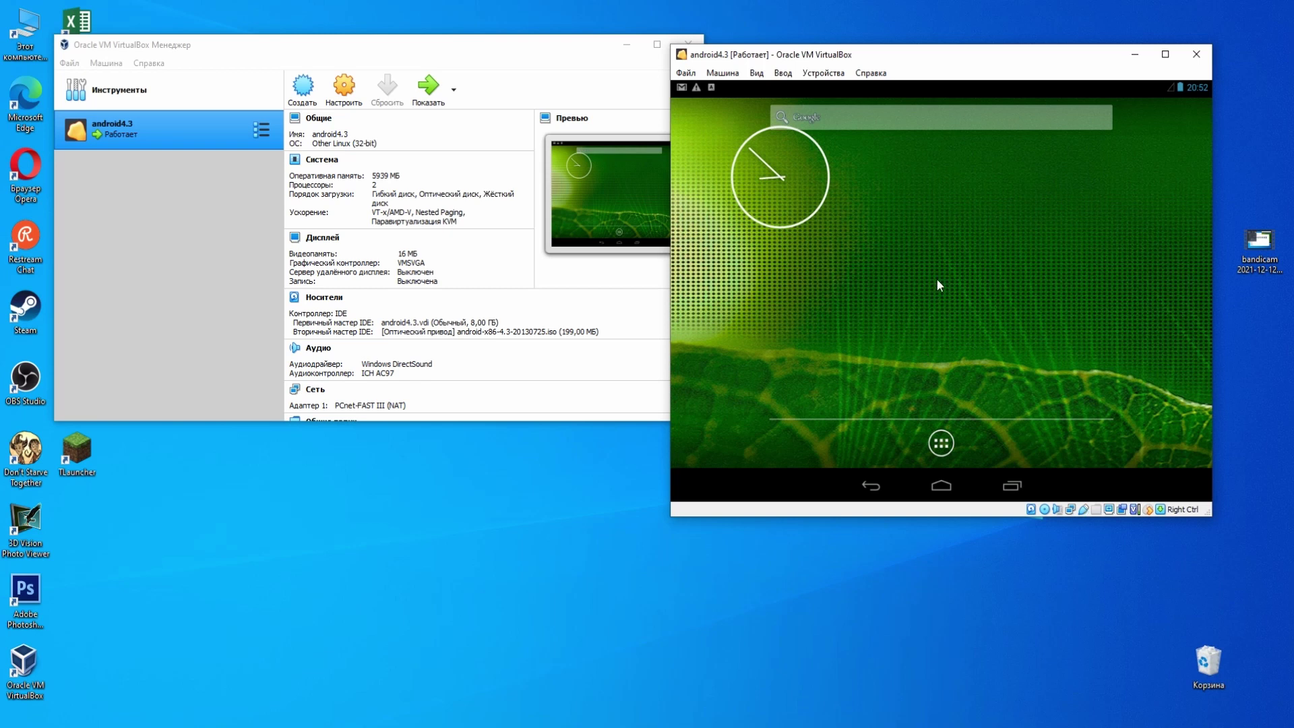
{"action": "left_click", "coordinate": [398, 554]}
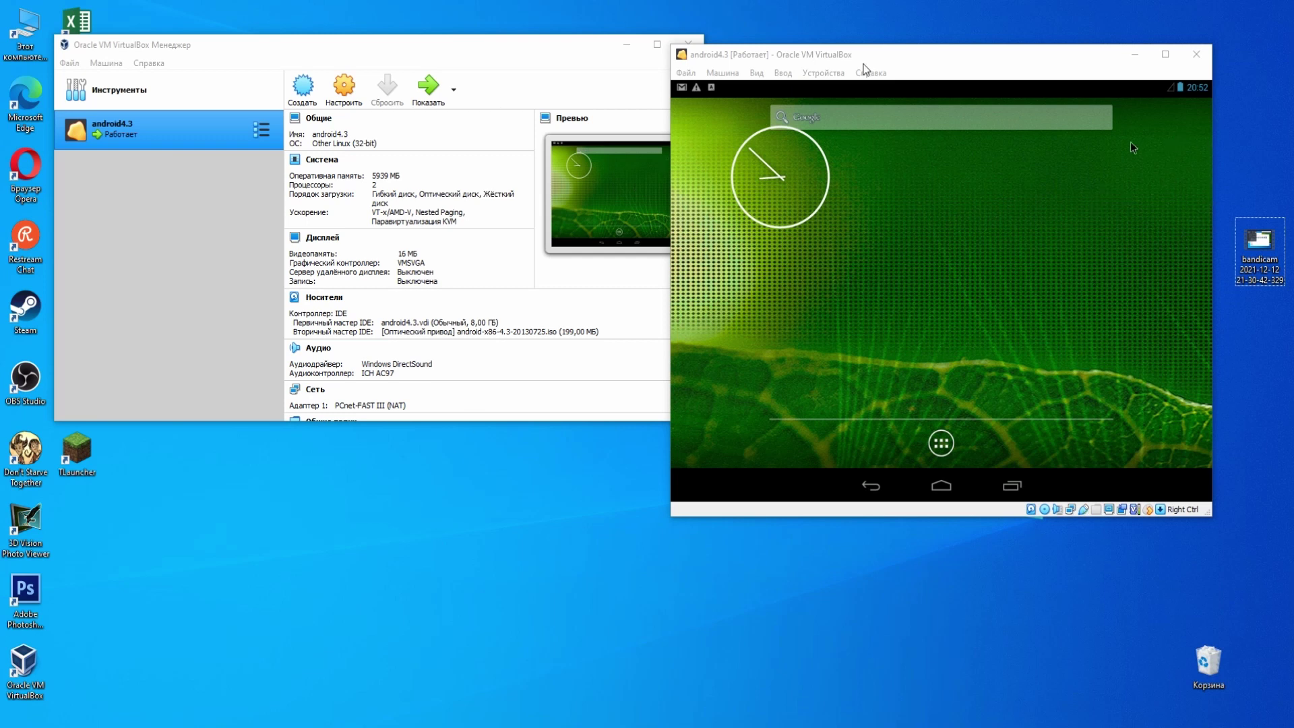
- Check whether the Logitech USB Optical Mouse [7200] is captured among the machine's USB devices
{"action": "left_click", "coordinate": [832, 79]}
{"action": "left_click", "coordinate": [832, 79]}
{"action": "mouse_move", "coordinate": [874, 138]}
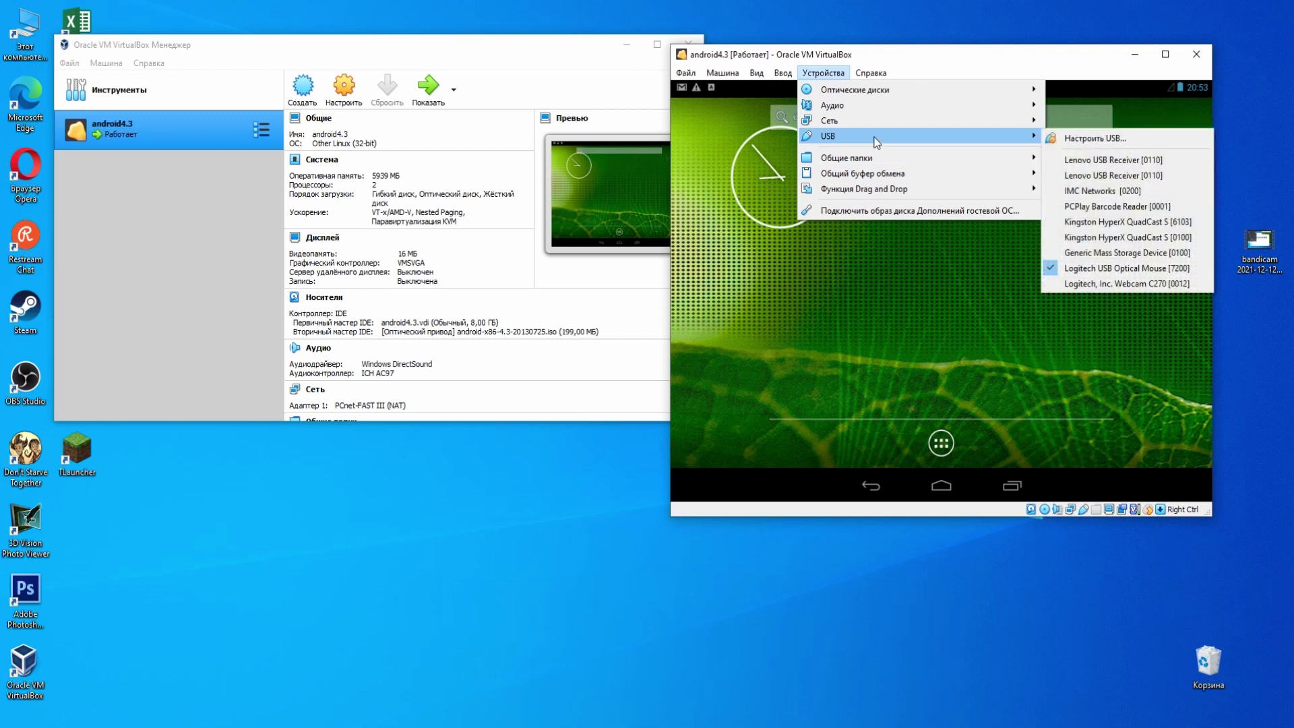
{"action": "left_click", "coordinate": [475, 536]}
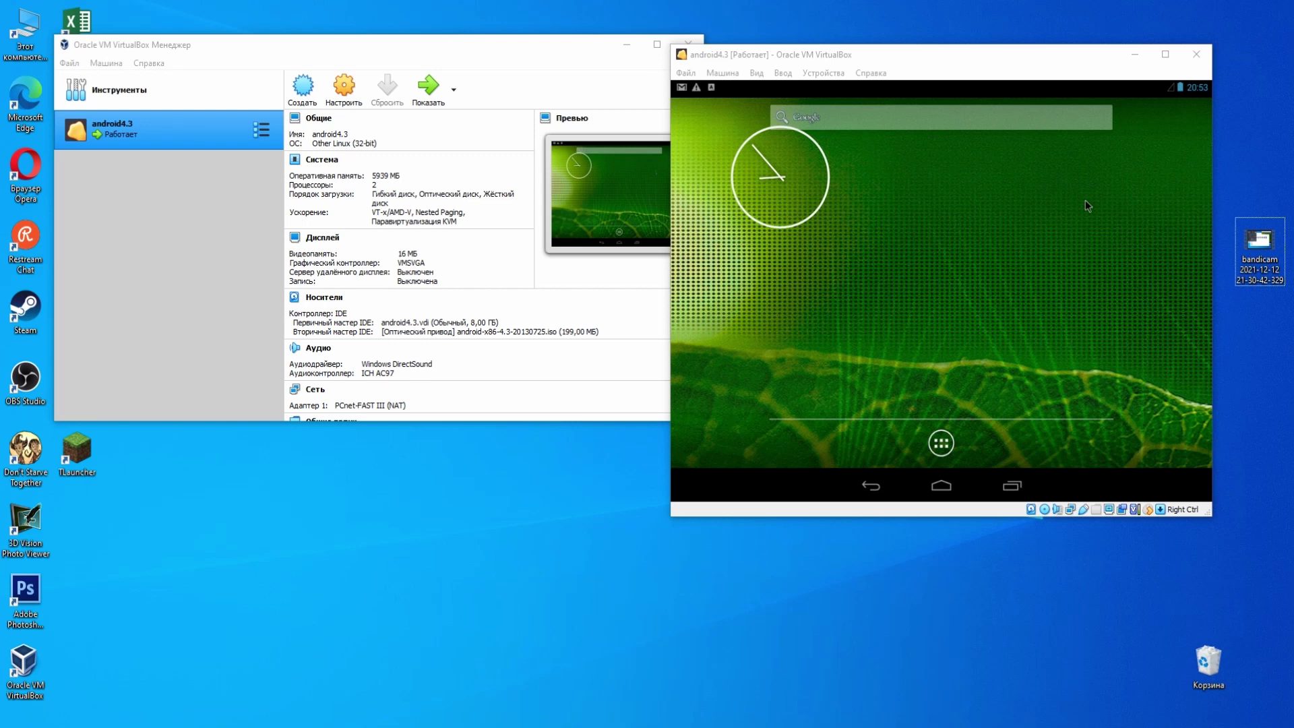
- Look through the running programs in Task Manager, highlight the VirtualBox Virtual Machine entry, and close Task Manager
{"action": "key", "text": "ctrl+shift+Escape"}
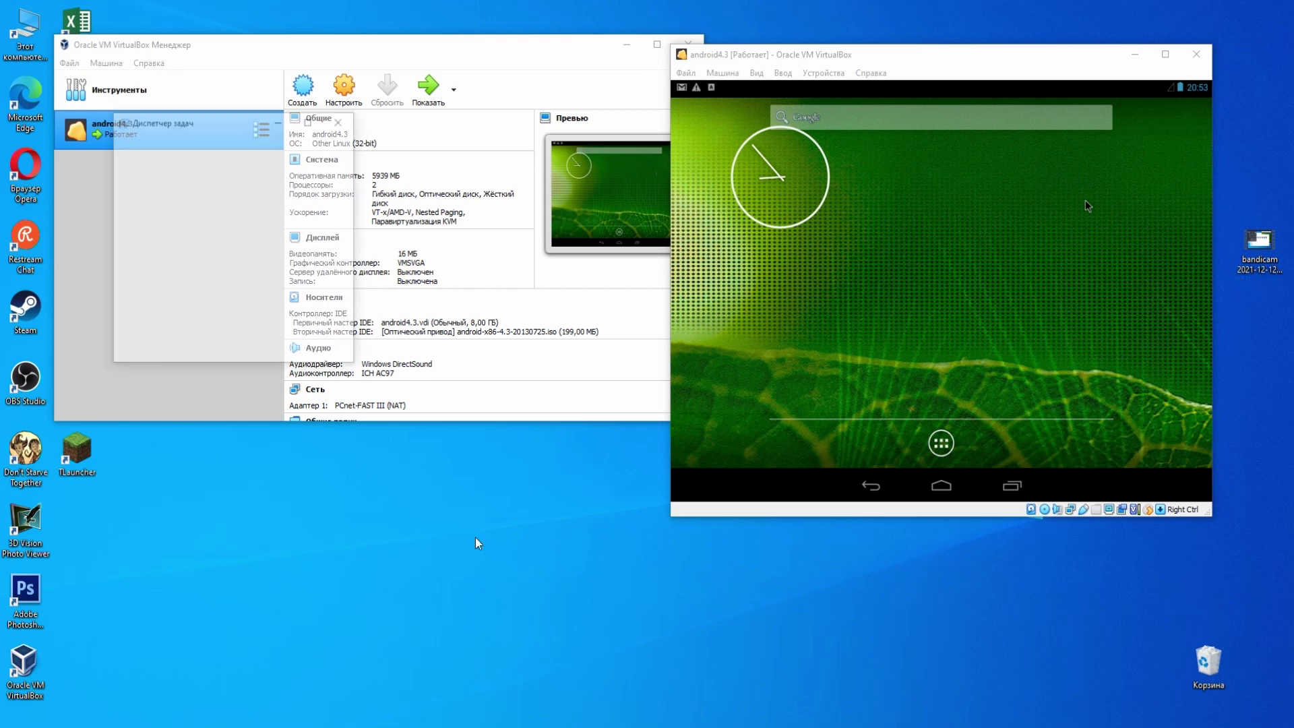
{"action": "key", "text": "Down"}
{"action": "key", "text": "Down"}
{"action": "key", "text": "Down"}
{"action": "key", "text": "Down"}
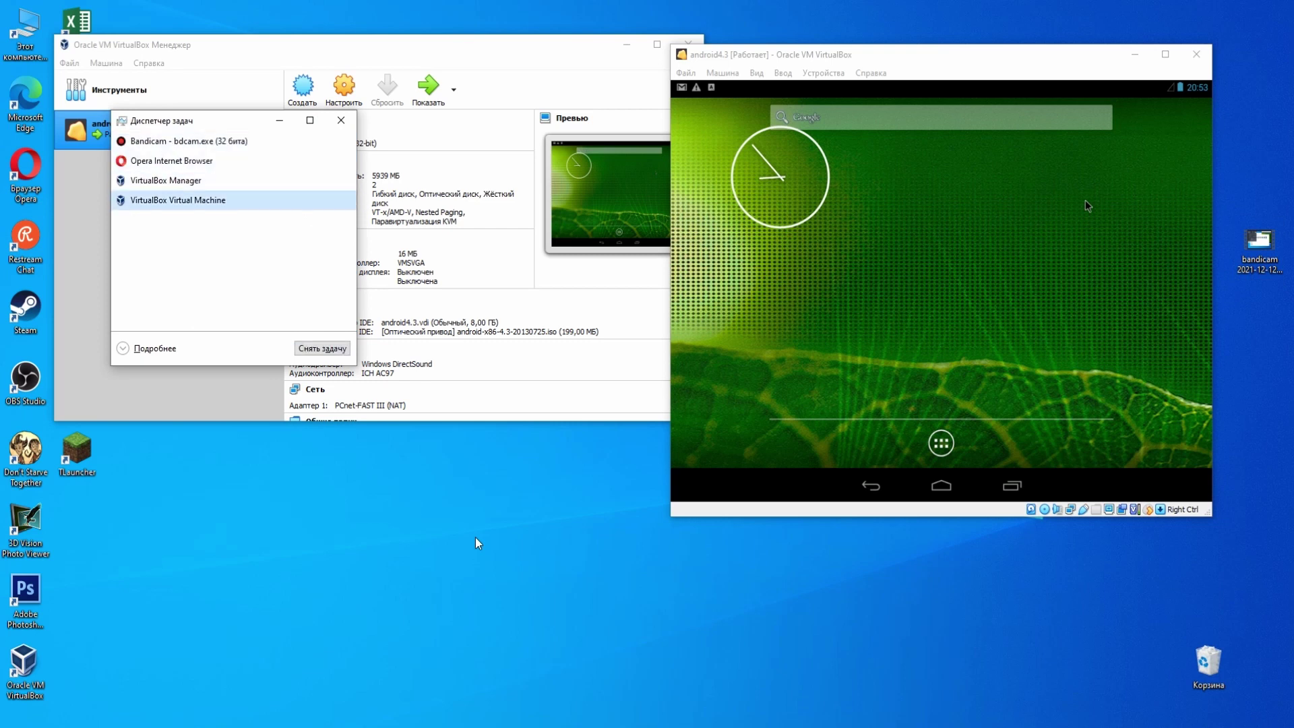
{"action": "key", "text": "Up"}
{"action": "key", "text": "Down"}
{"action": "key", "text": "Up"}
{"action": "key", "text": "Down"}
{"action": "left_click", "coordinate": [341, 120]}
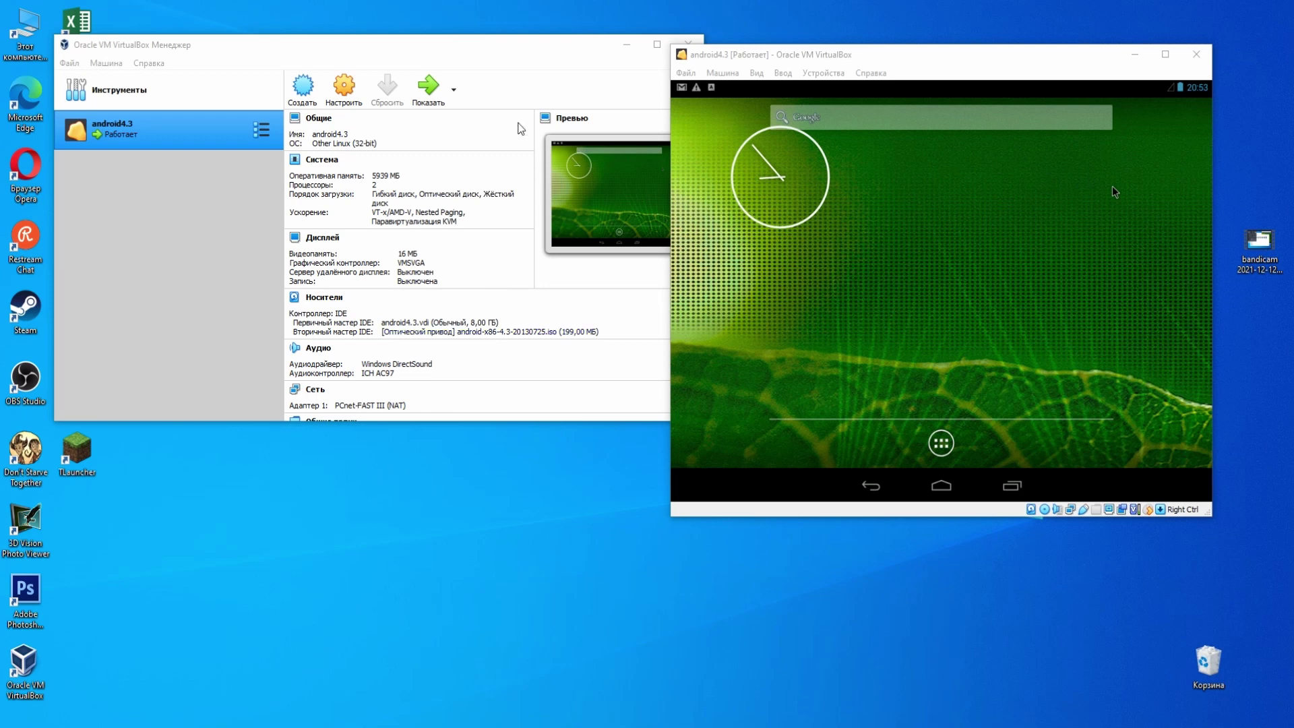
- Move the manager window clear of the android4.3 window and review the USB devices available to the machine
{"action": "left_click_drag", "start_coordinate": [506, 48], "coordinate": [469, 53]}
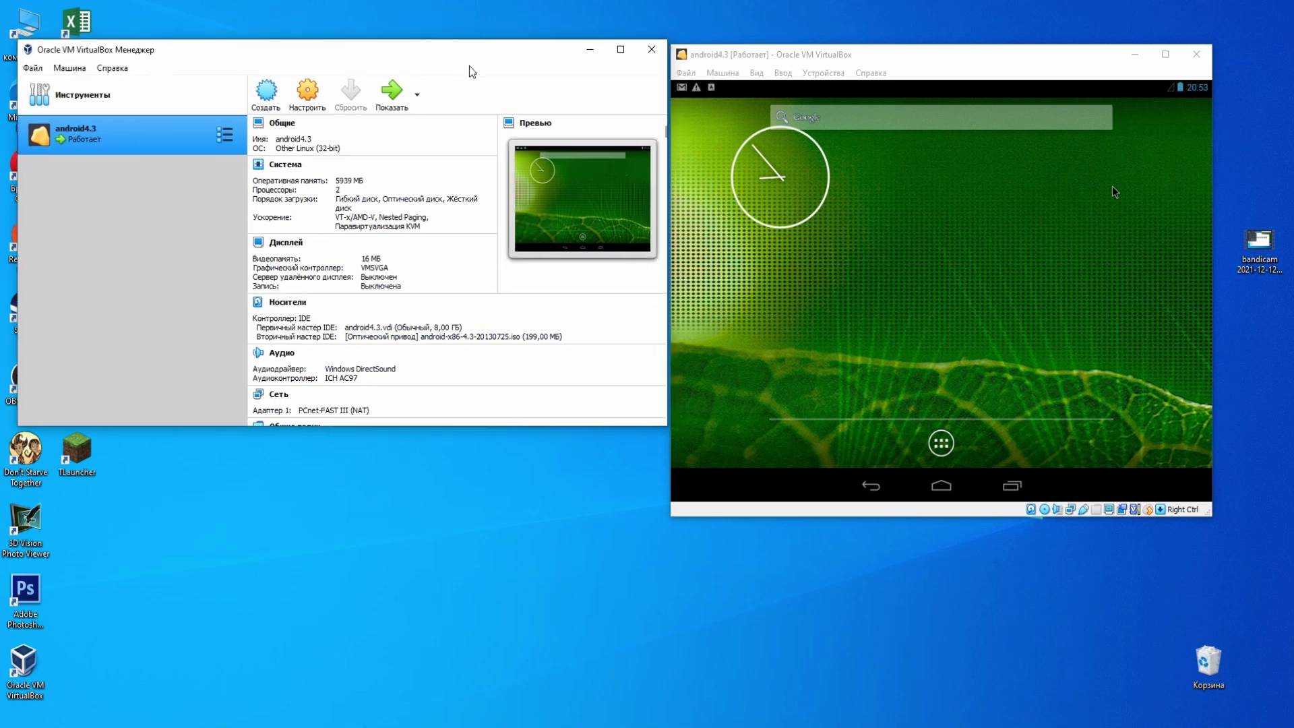
{"action": "left_click", "coordinate": [823, 73]}
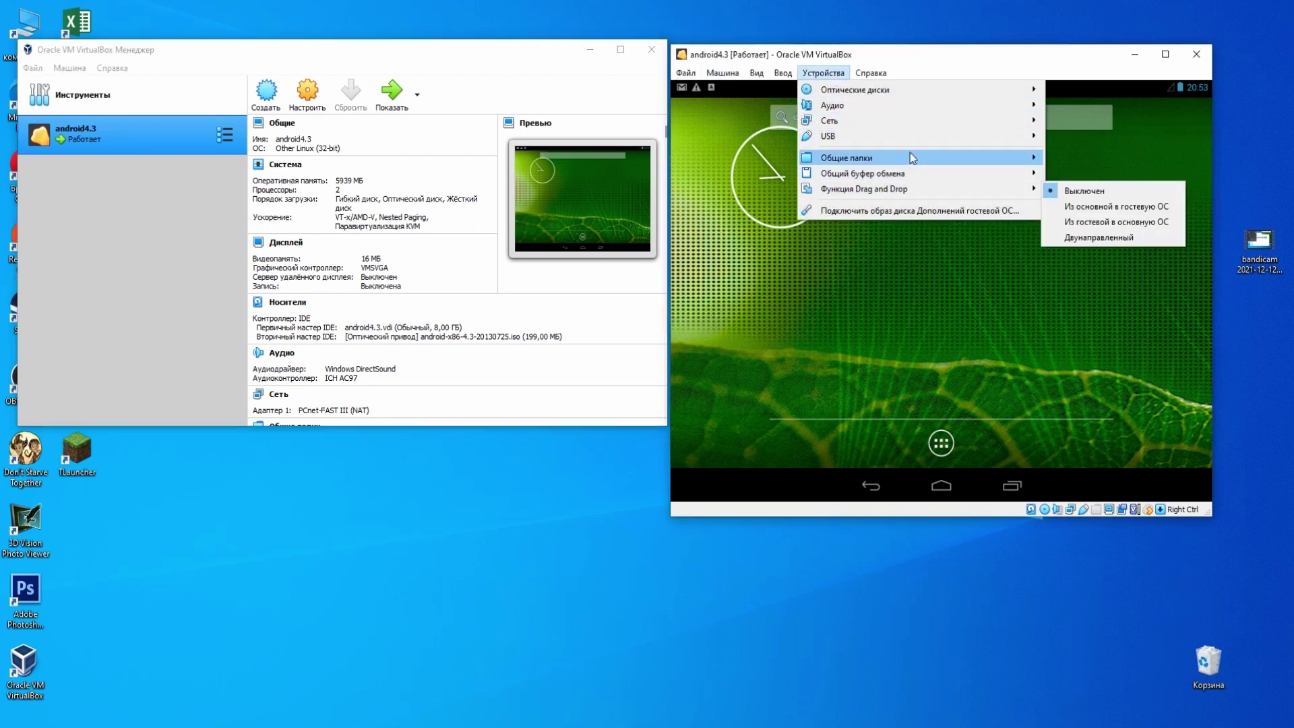
{"action": "mouse_move", "coordinate": [1000, 139]}
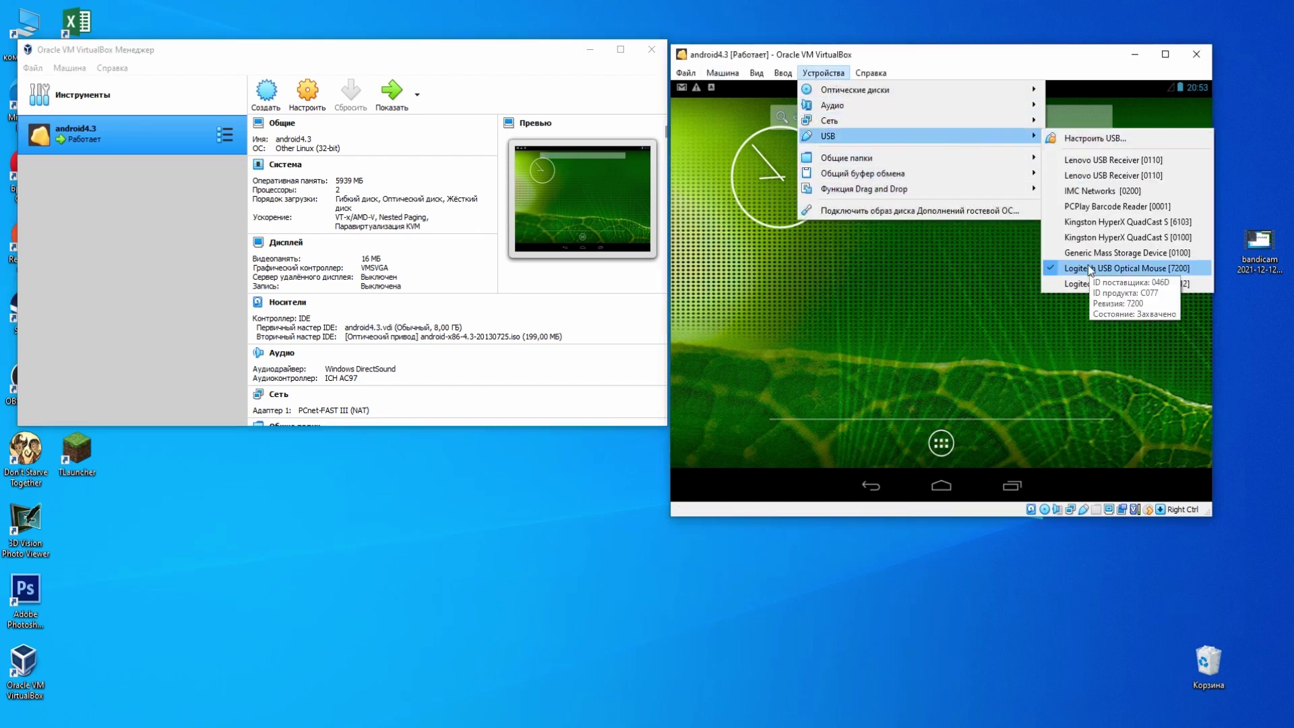
{"action": "left_click", "coordinate": [280, 649]}
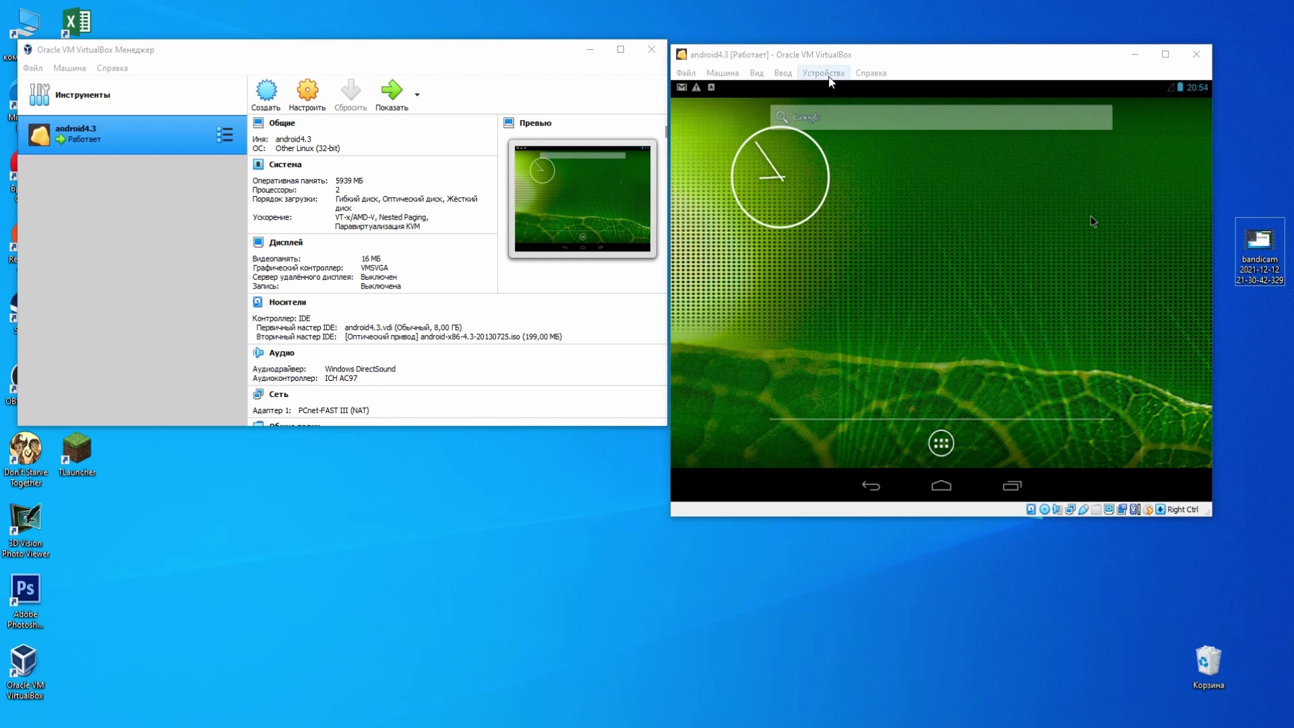
{"action": "left_click", "coordinate": [822, 73]}
{"action": "mouse_move", "coordinate": [834, 135]}
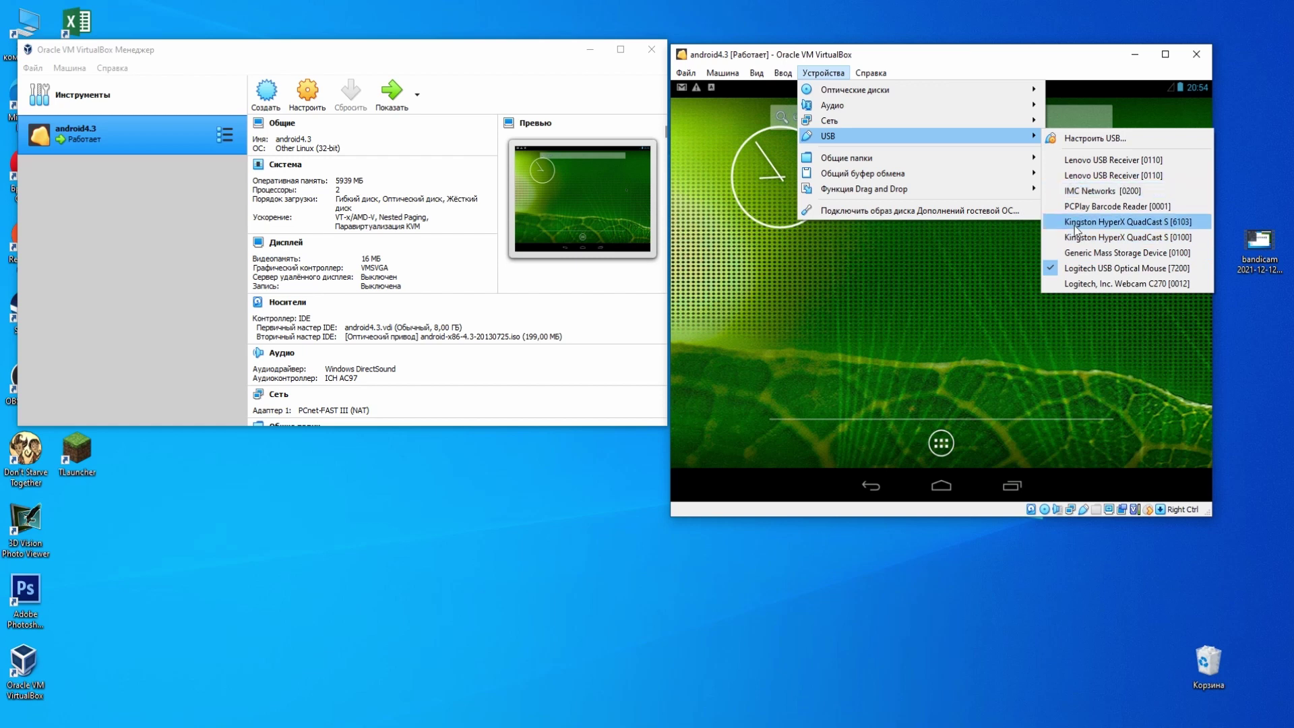
{"action": "left_click", "coordinate": [1258, 64]}
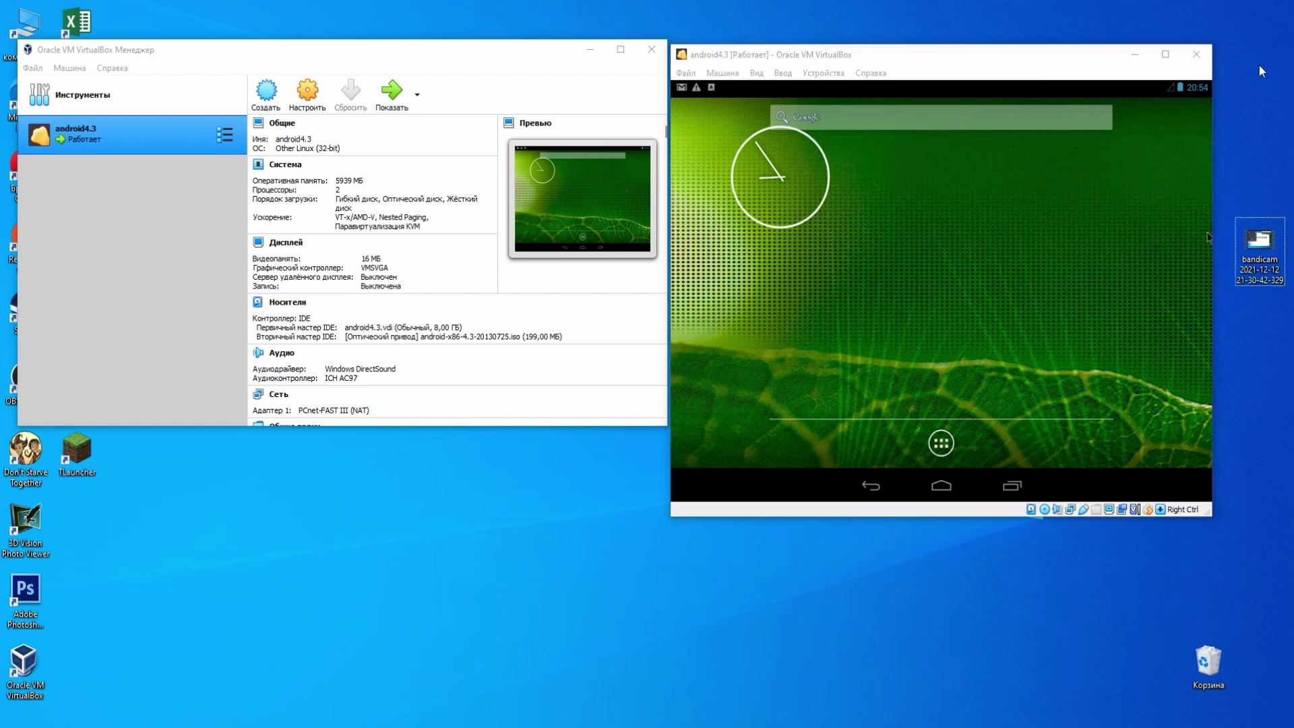